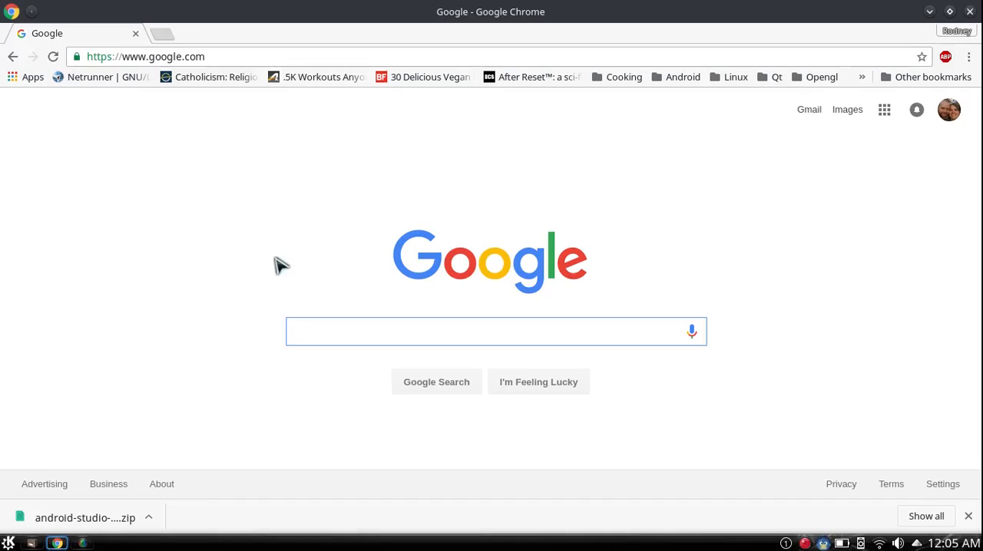
Step: Search Google for "android studio" and open the Download Android Studio and SDK Tools page
text(andro)
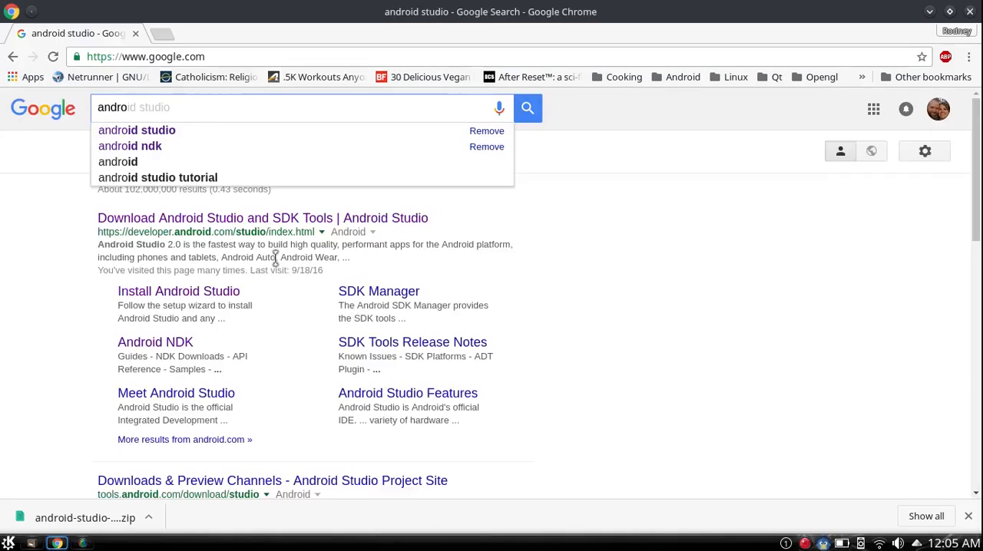
key(Down)
key(Return)
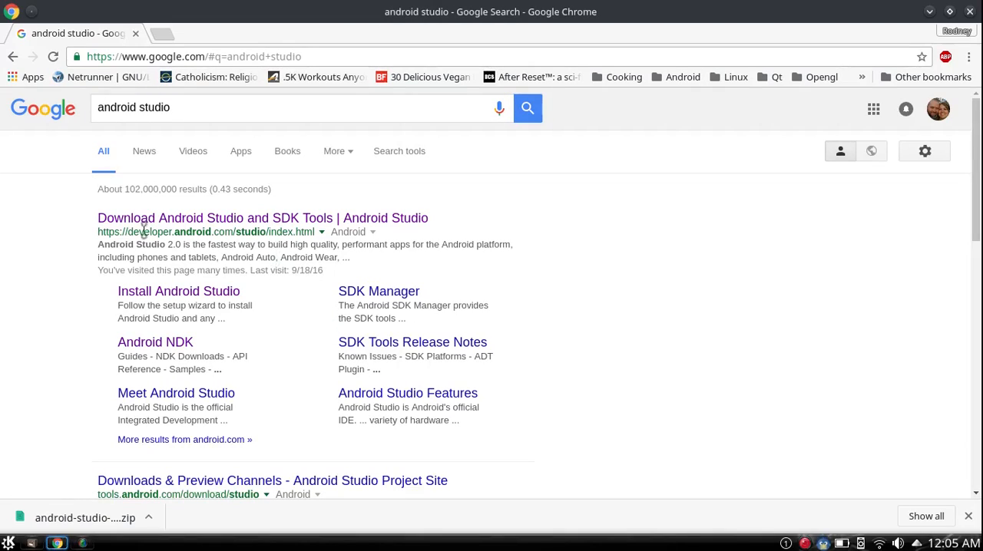
click(228, 226)
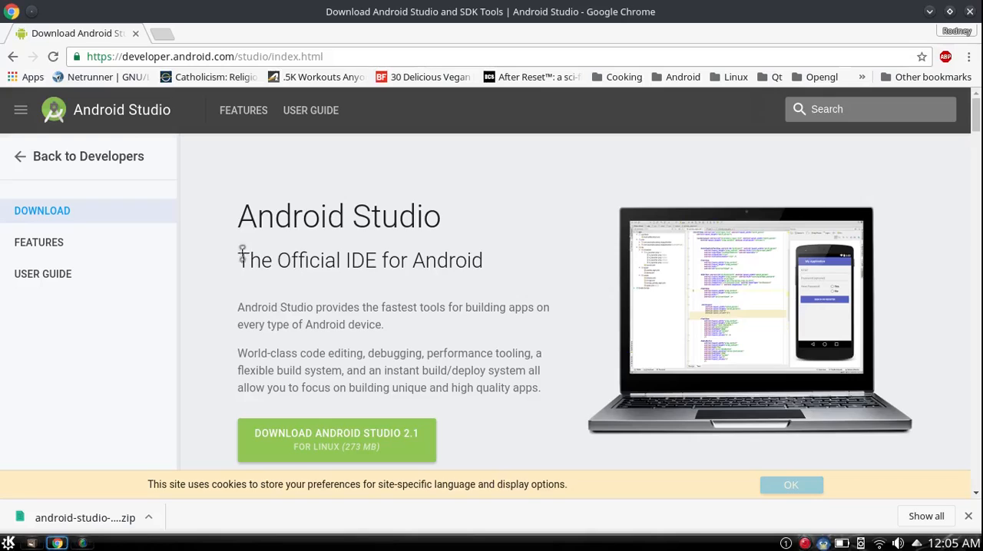
drag(239, 260, 484, 265)
scroll(498, 288, down, 2)
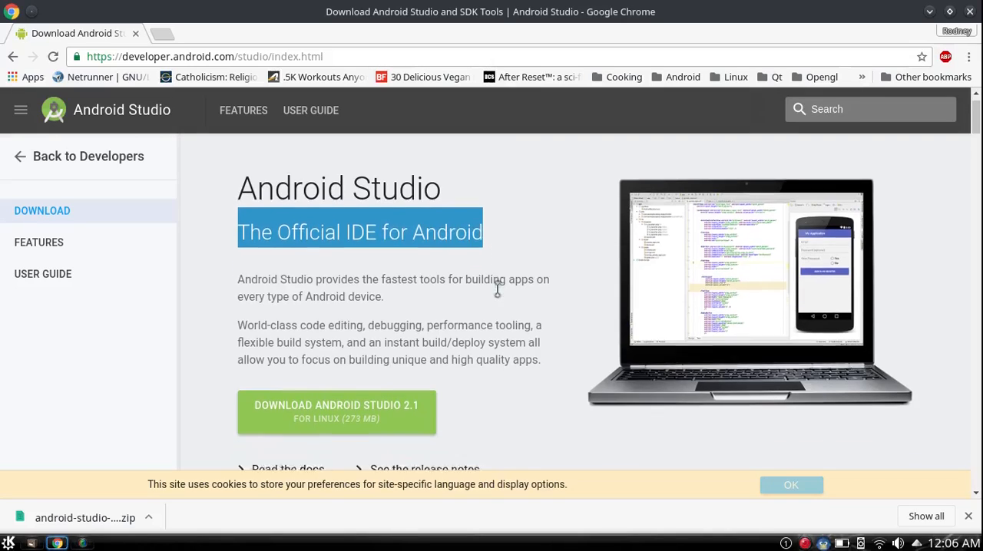
scroll(504, 256, up, 1)
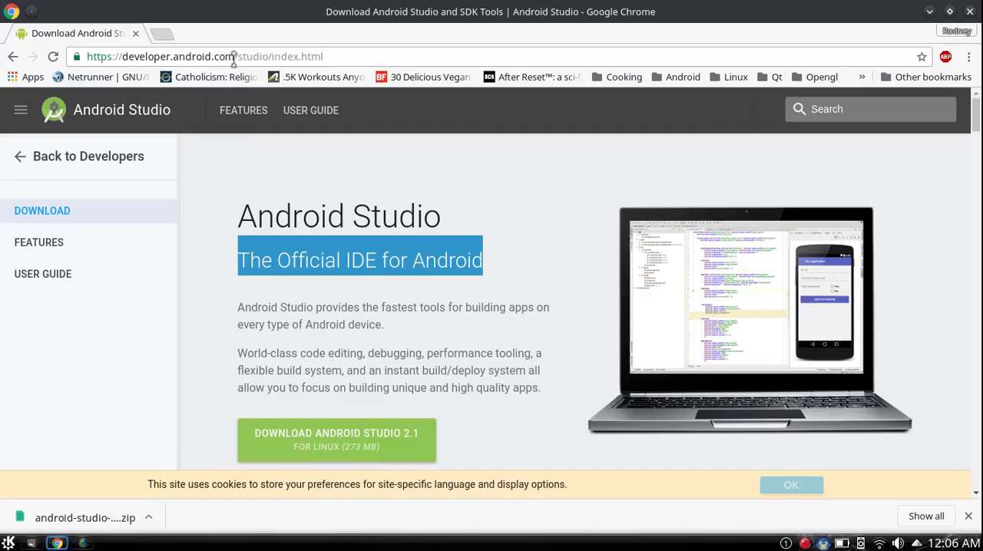
Step: Open the Android Developers Develop page in a separate browser tab, look through its content, and close it
right_click(86, 159)
click(152, 163)
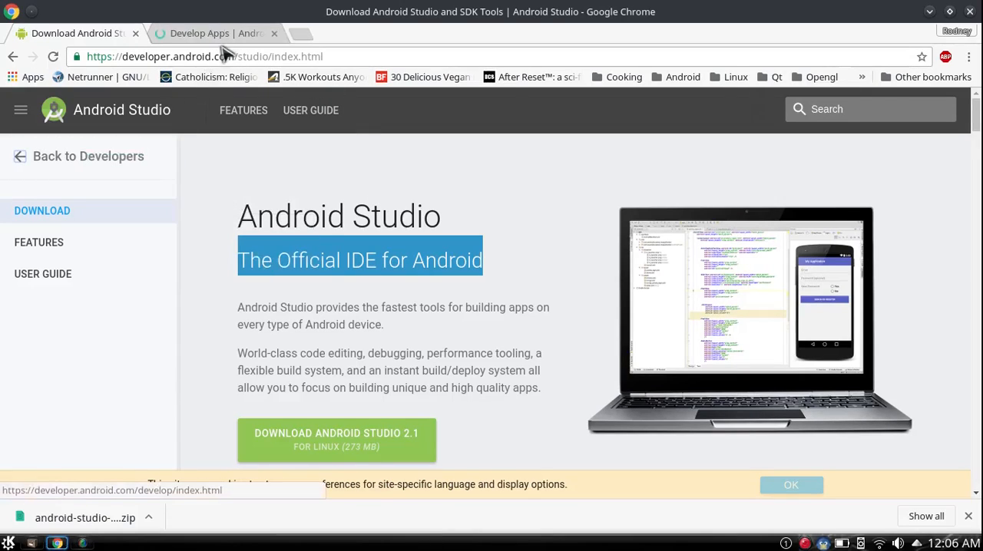
click(226, 37)
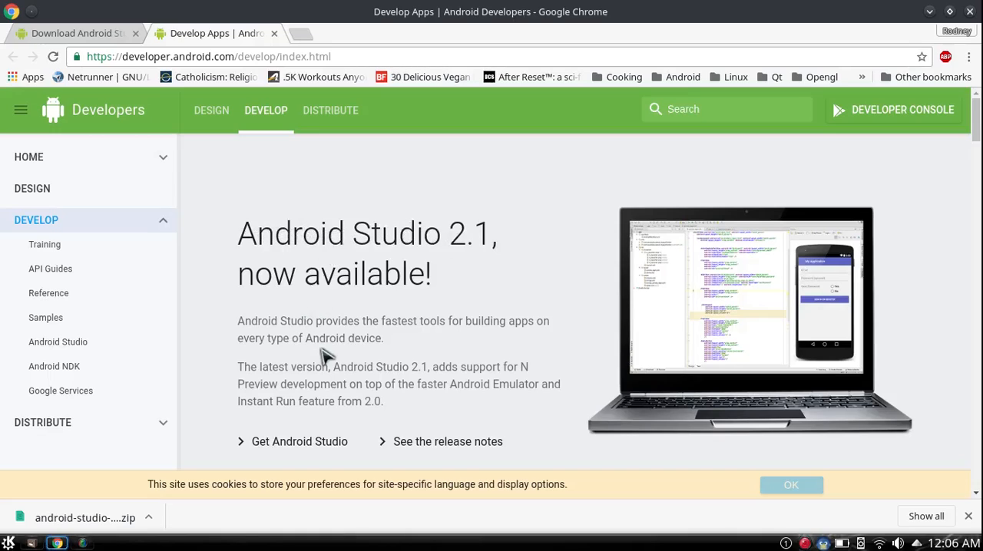
scroll(472, 348, down, 3)
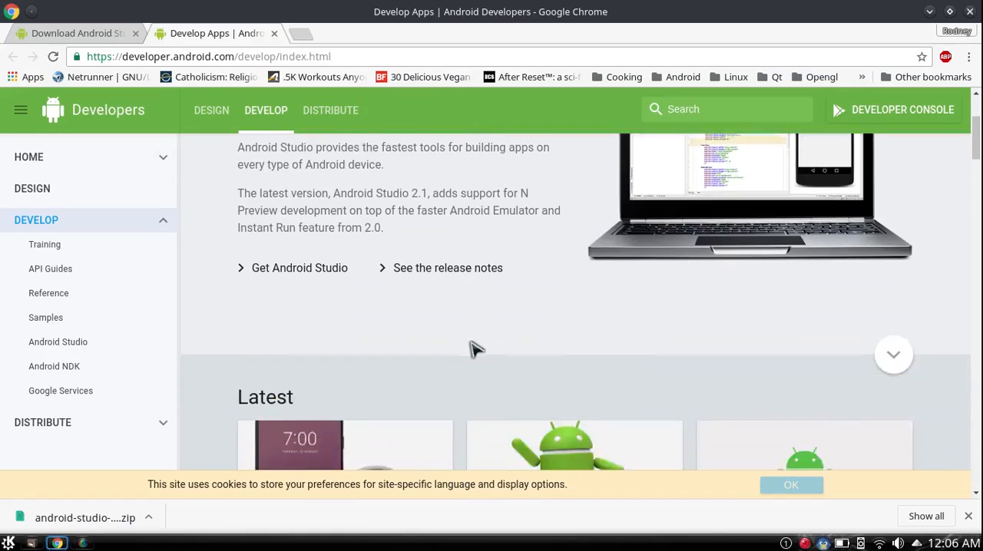
scroll(480, 342, up, 3)
scroll(458, 321, down, 6)
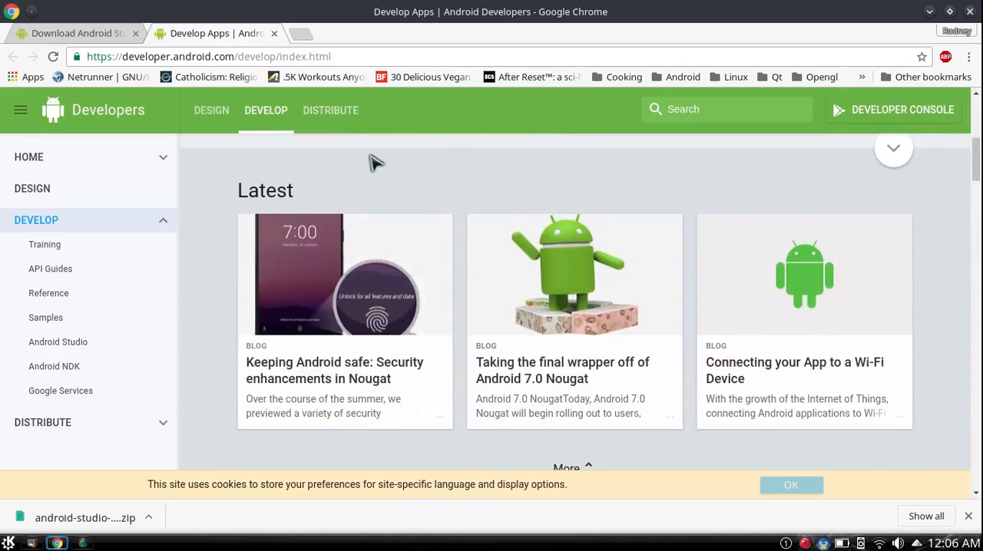
scroll(400, 254, up, 3)
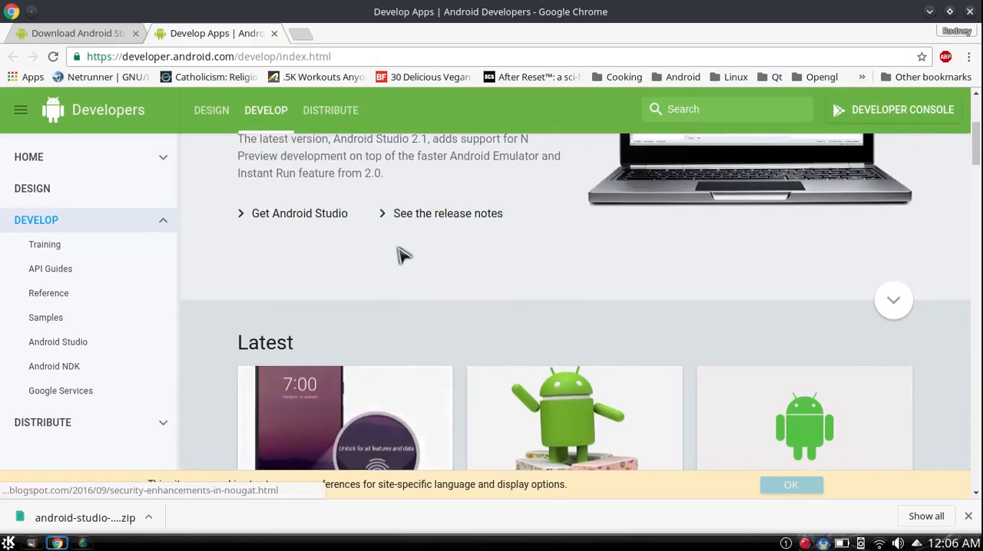
scroll(400, 254, up, 3)
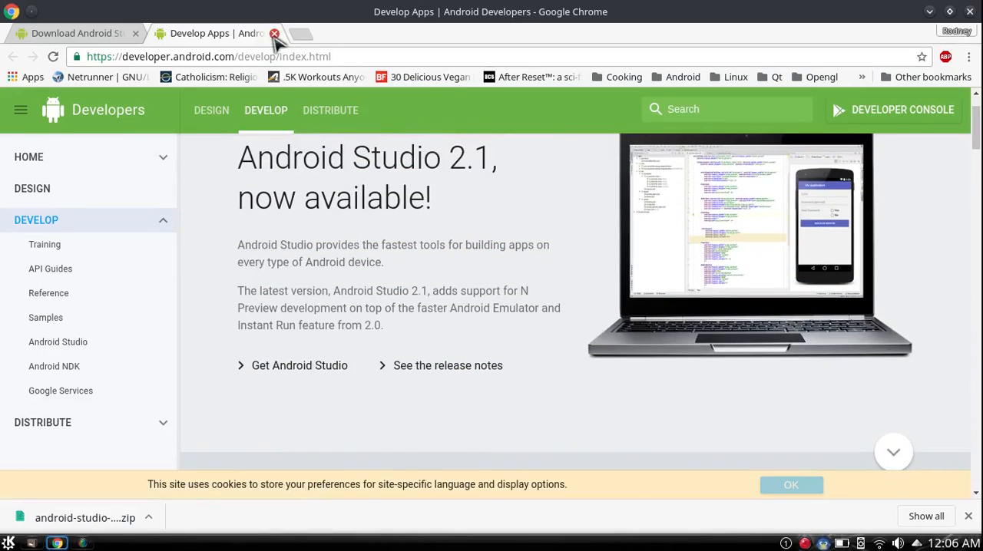
click(274, 34)
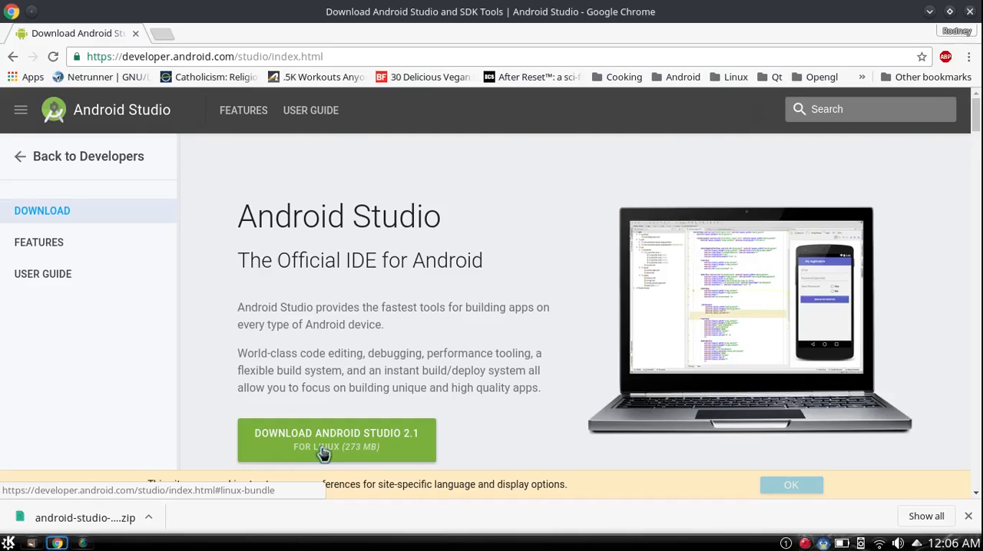
Step: Agree to the terms for the Android Studio 2.1 for Linux download and close the dialog without downloading
click(382, 441)
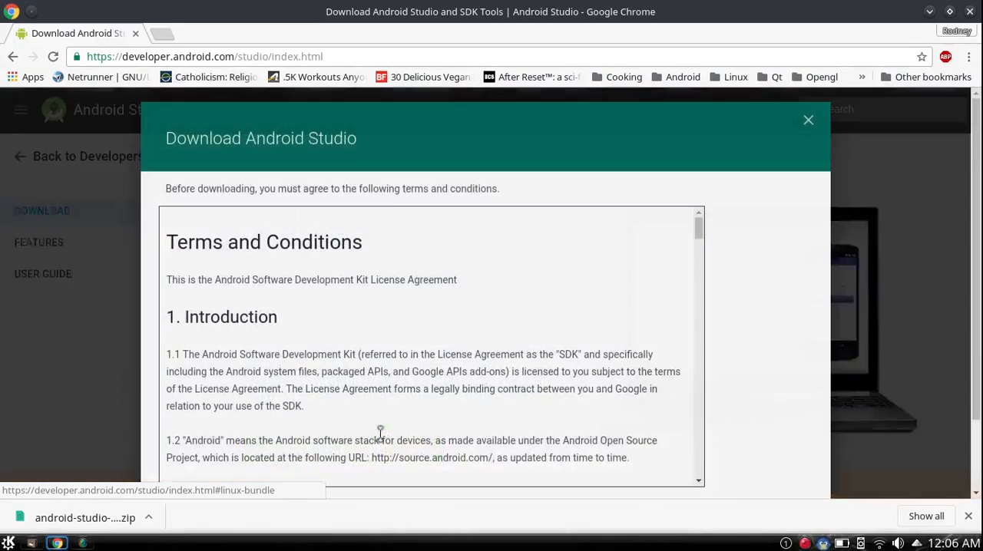
scroll(763, 342, down, 1)
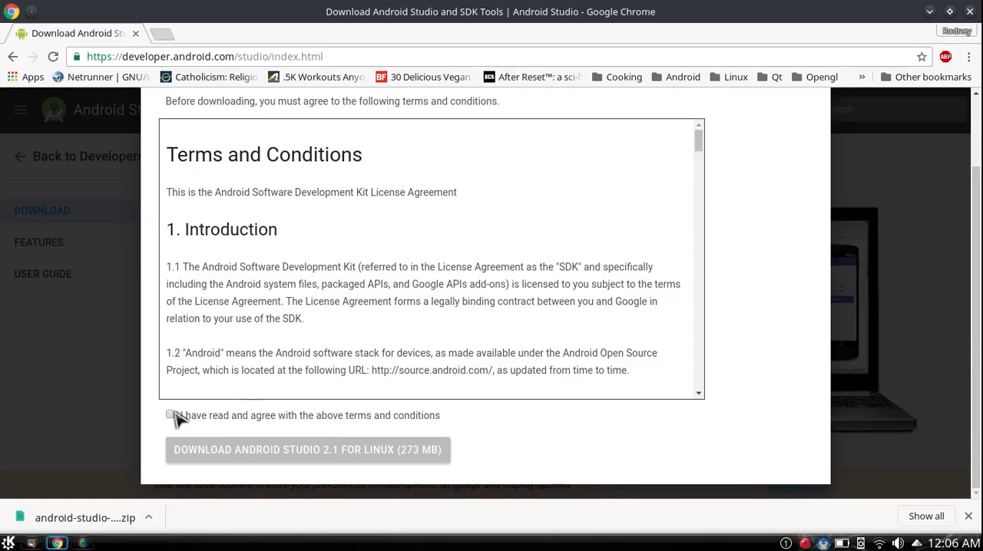
click(172, 416)
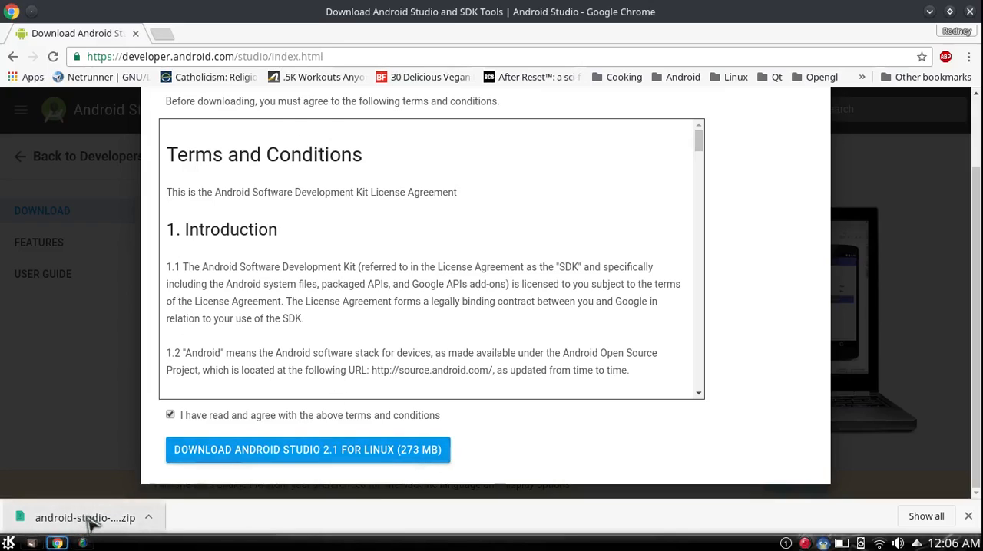
scroll(457, 342, up, 2)
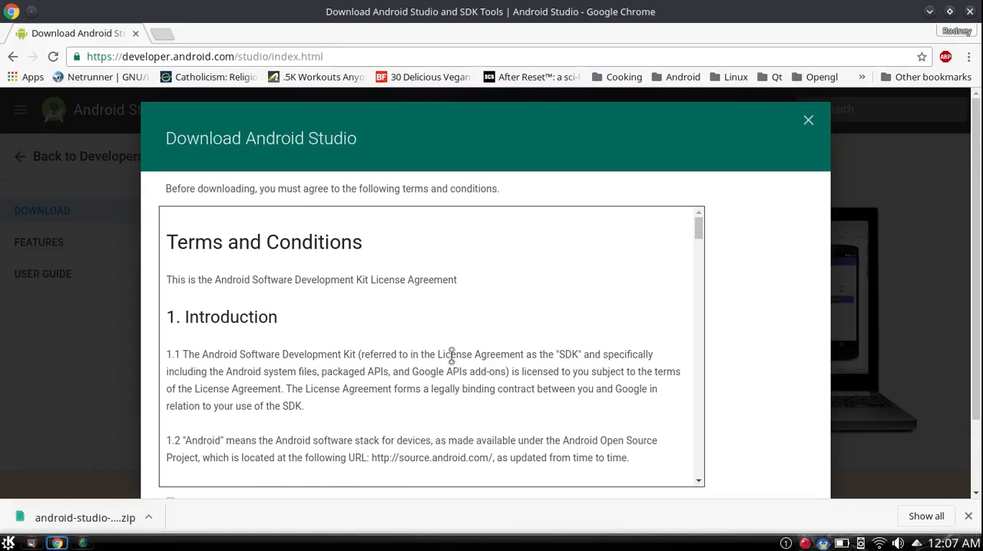
click(809, 121)
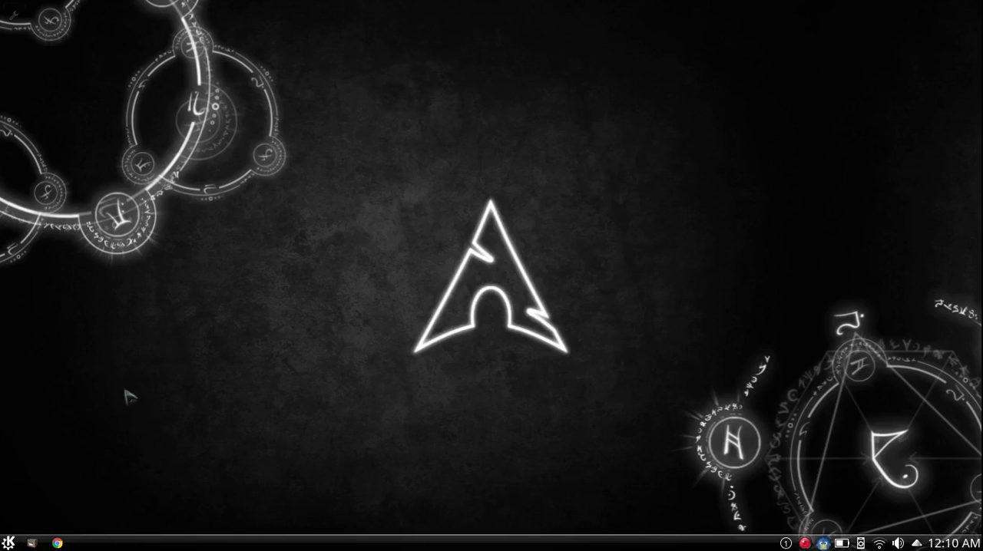
Step: Launch Android Studio and complete the installation without importing settings from a previous version
click(9, 542)
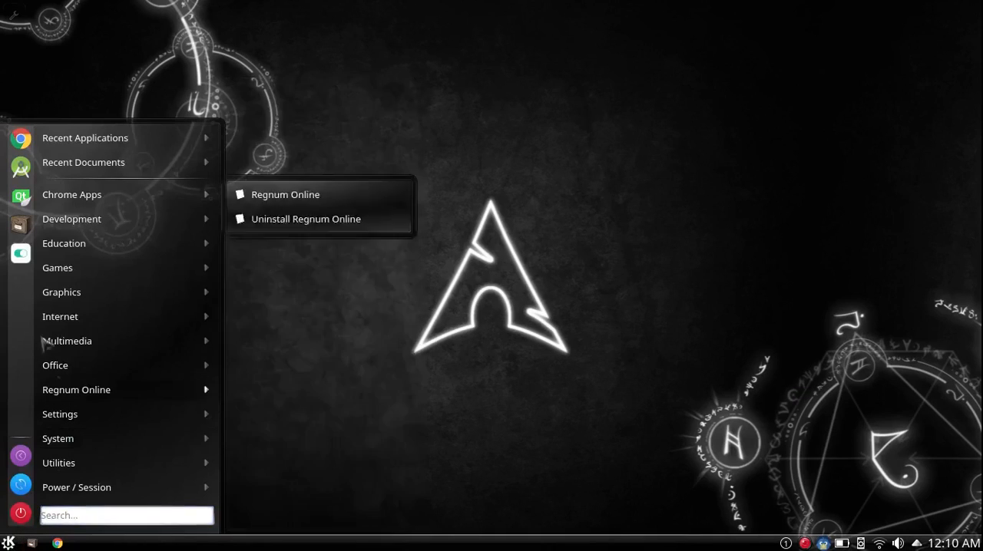
click(21, 167)
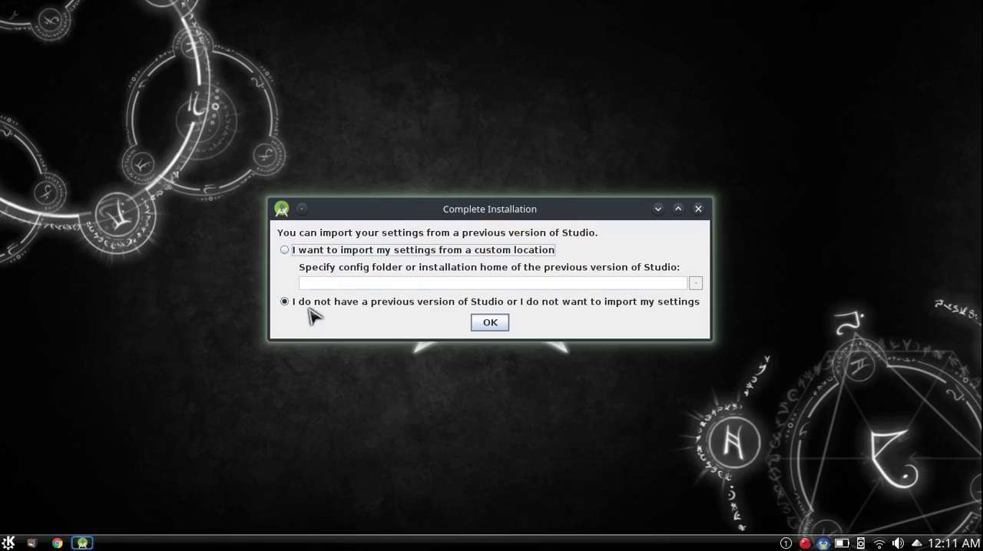
click(489, 324)
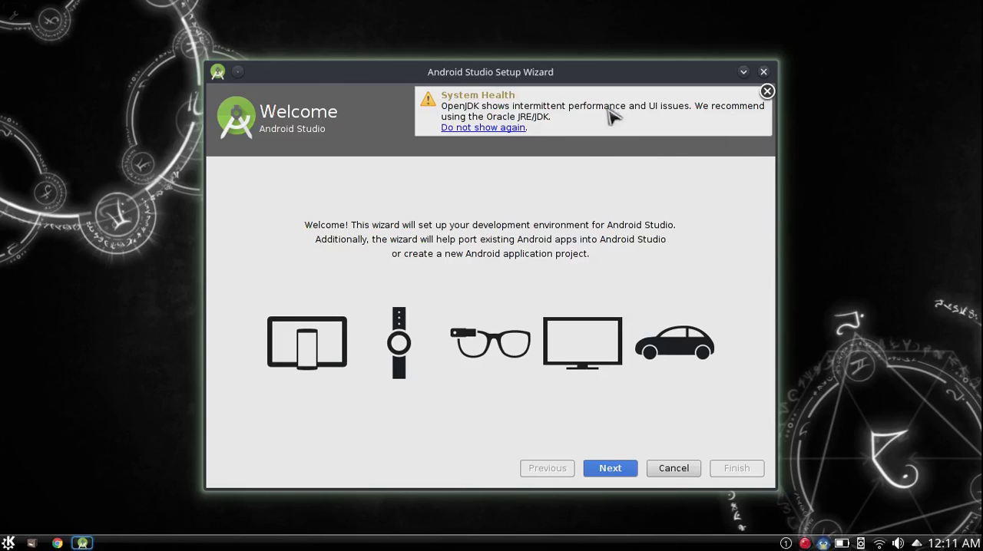
Step: Permanently dismiss the OpenJDK system health notice and continue the setup wizard with the Standard install type
click(508, 128)
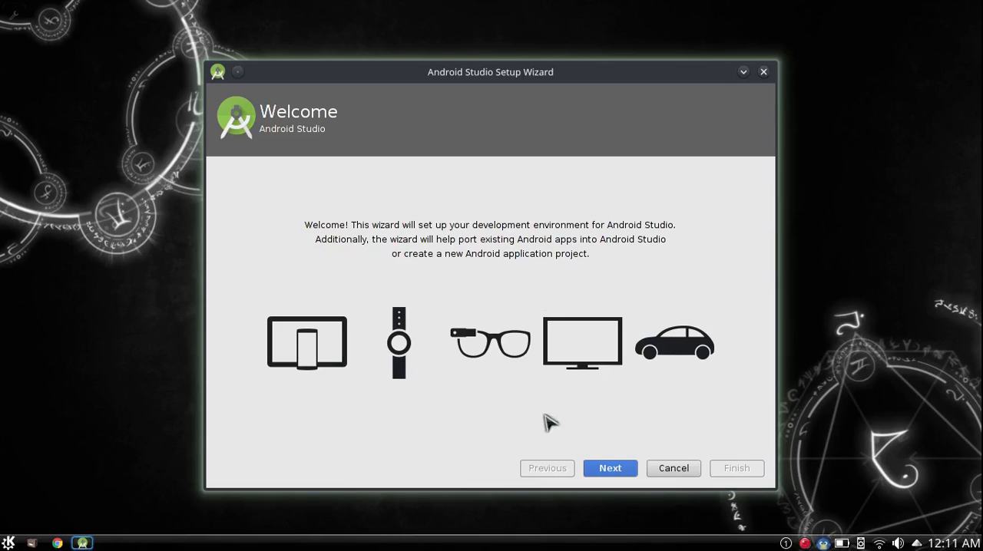
click(608, 469)
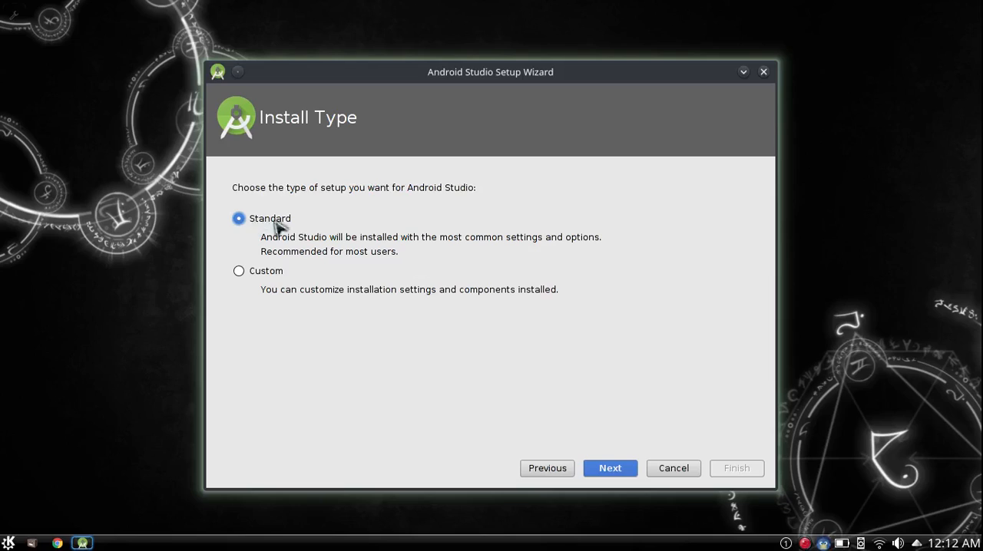
click(610, 470)
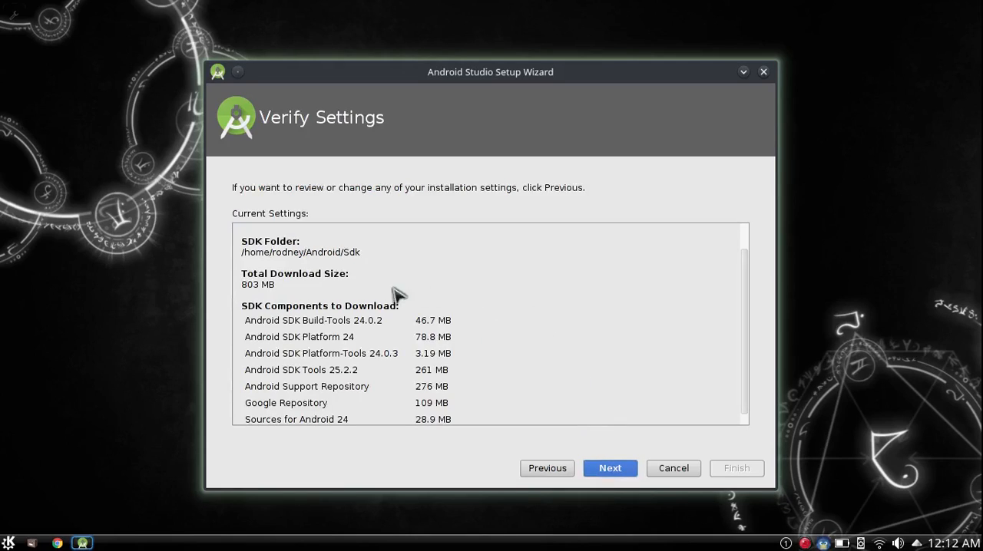
Step: Review the SDK folder, download size and component list, accept the setup and emulator settings, and start downloading the components
drag(244, 256, 358, 256)
click(344, 291)
drag(247, 283, 271, 285)
click(309, 286)
scroll(345, 301, down, 1)
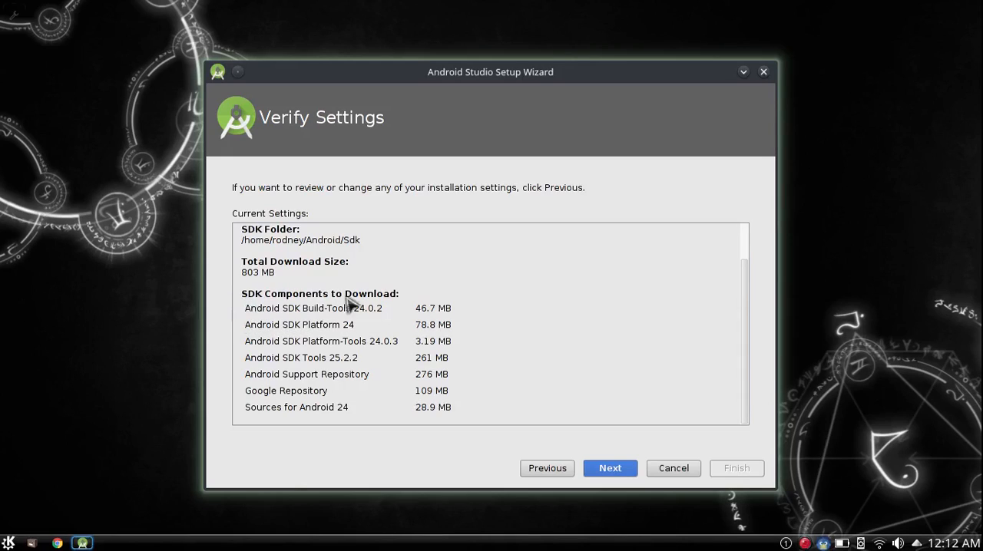
drag(403, 306, 469, 409)
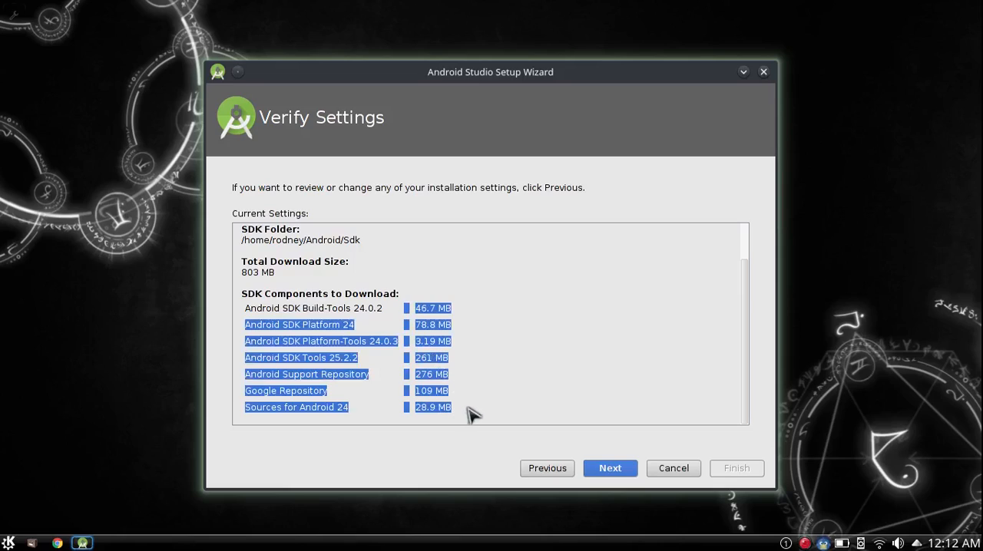
click(474, 419)
click(610, 469)
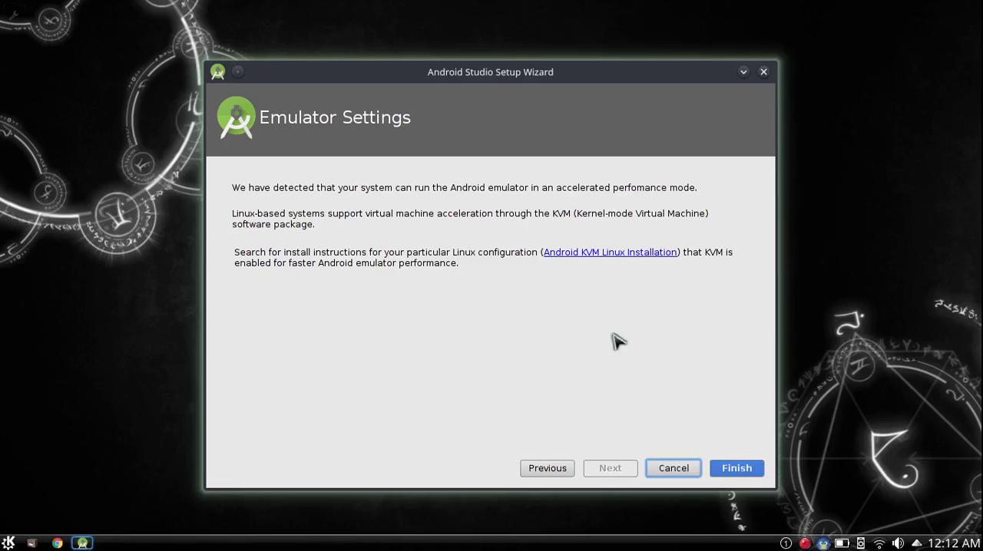
click(739, 470)
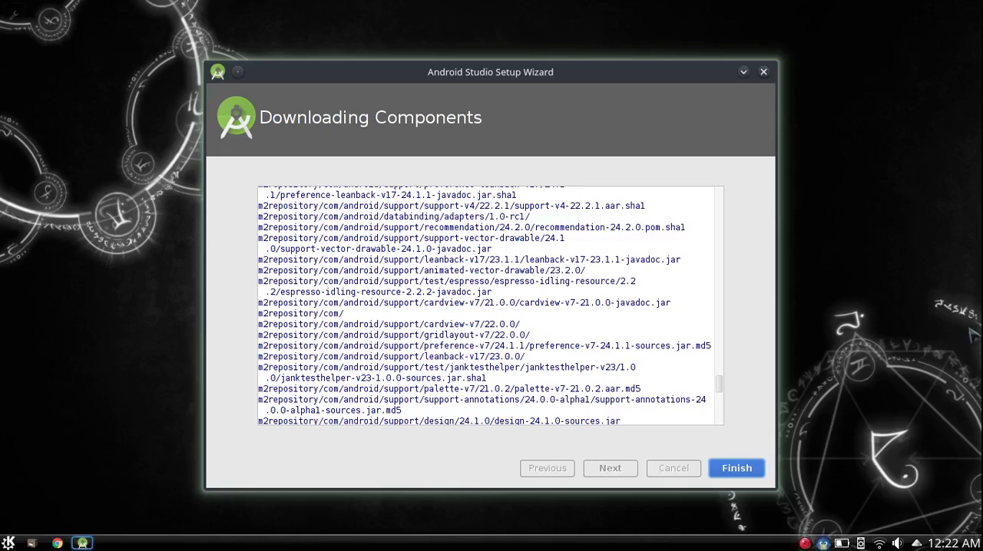
Step: Look through the component download log and finish the Android Studio setup wizard
scroll(376, 330, up, 4)
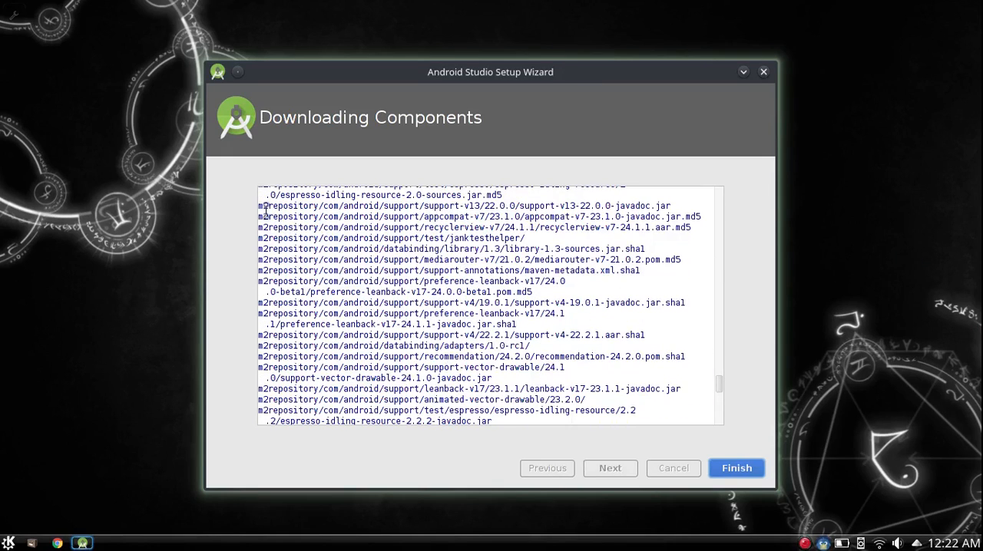
drag(261, 205, 591, 399)
scroll(516, 360, down, 5)
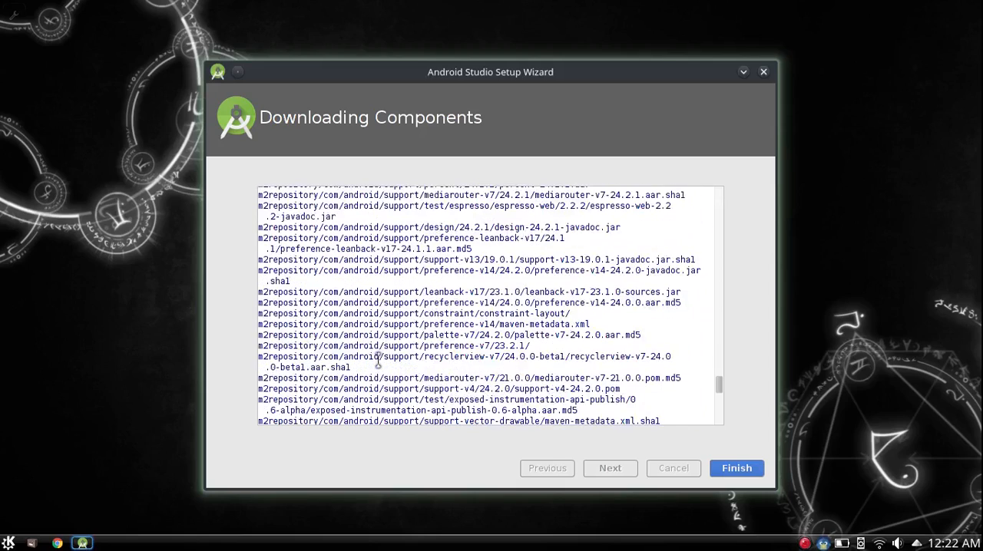
drag(353, 260, 434, 335)
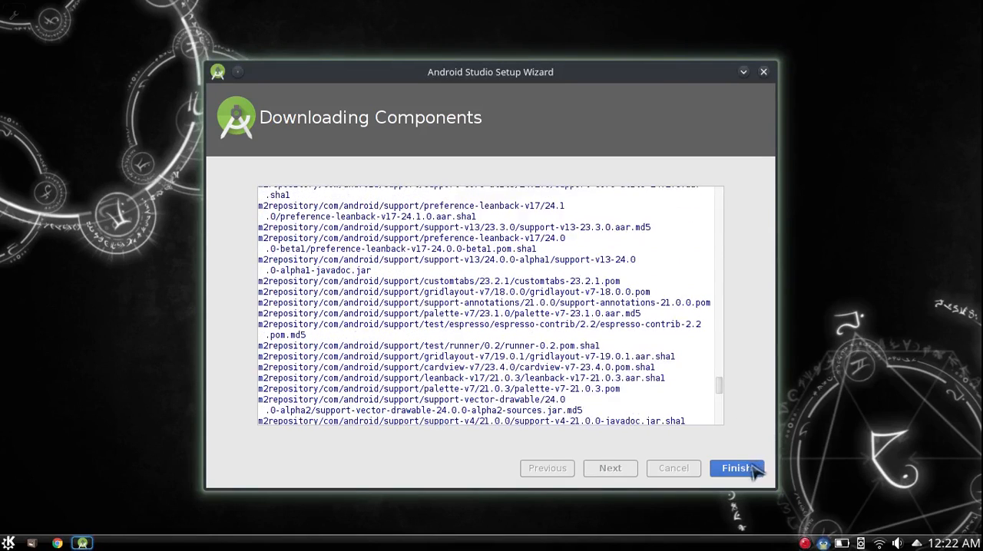
click(737, 468)
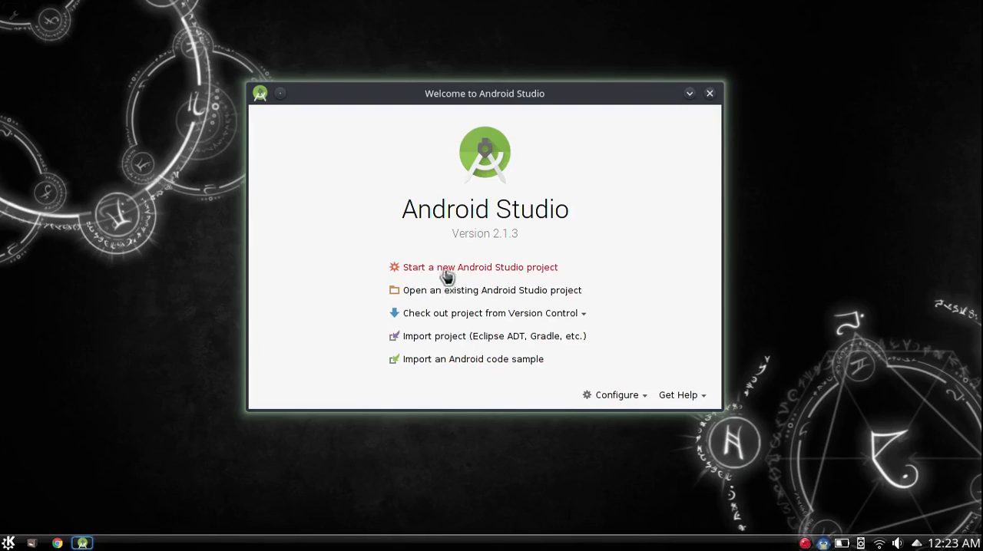
Step: Open the SDK Manager and view the SDK update sites and the list of available SDK tools
click(628, 398)
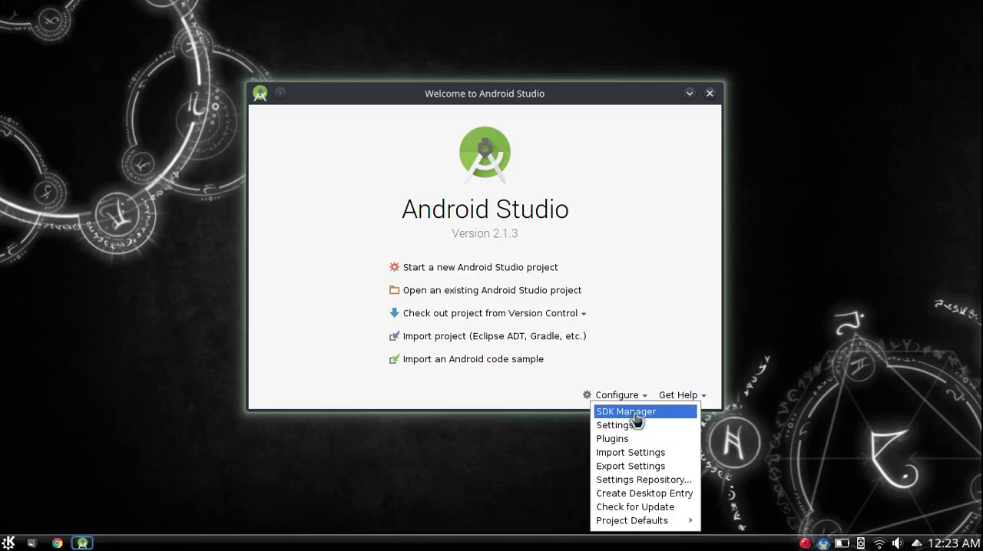
click(635, 413)
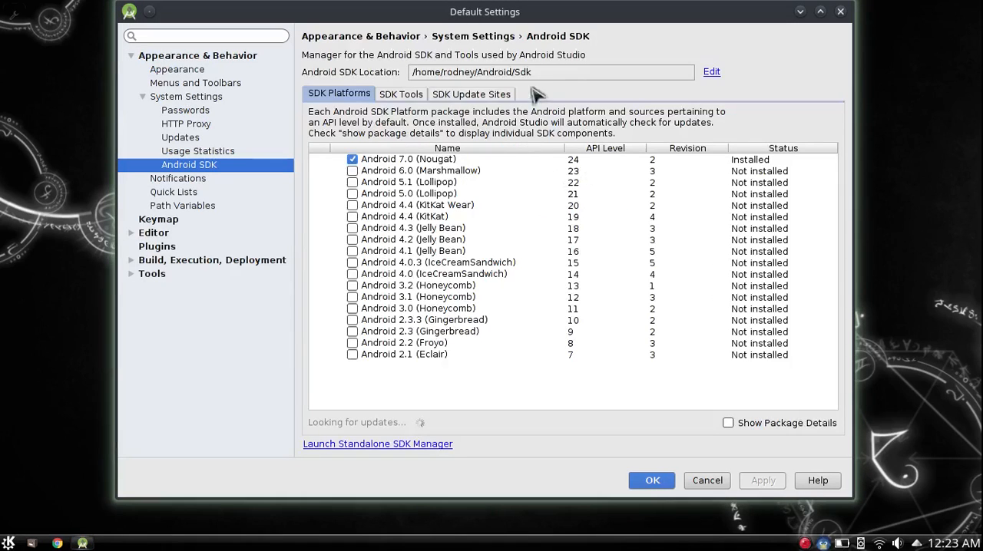
click(494, 97)
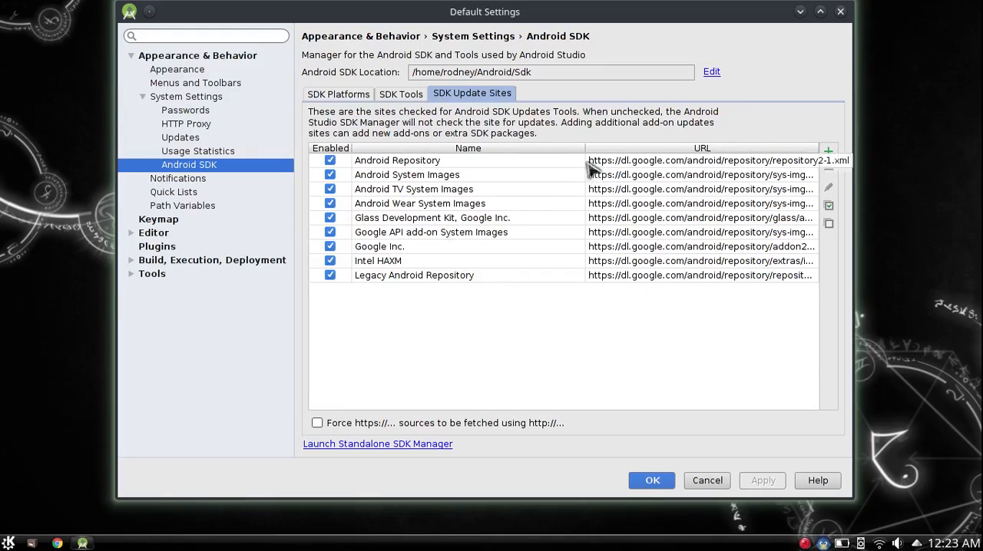
click(405, 96)
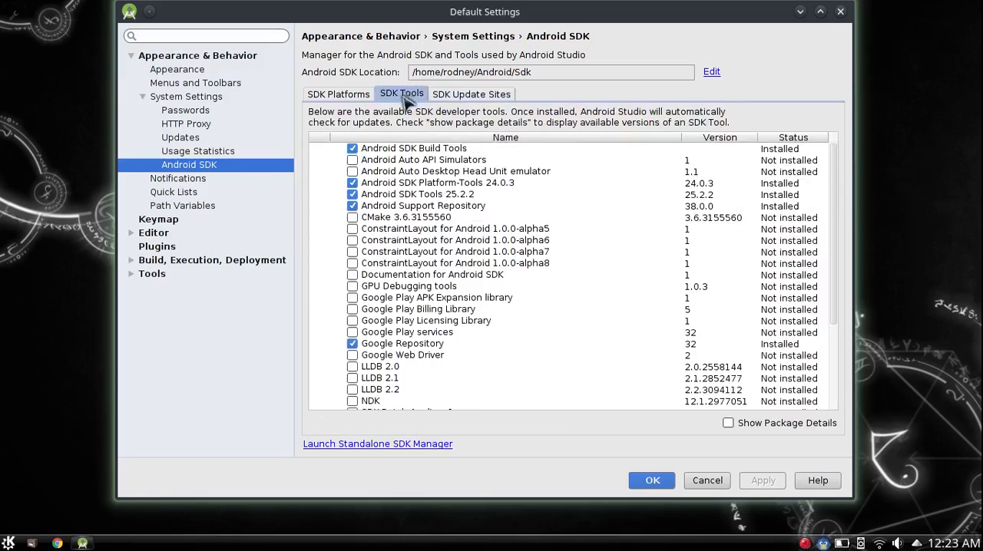
Step: Look through the full list of SDK developer tools with their versions and installation status
scroll(421, 299, down, 4)
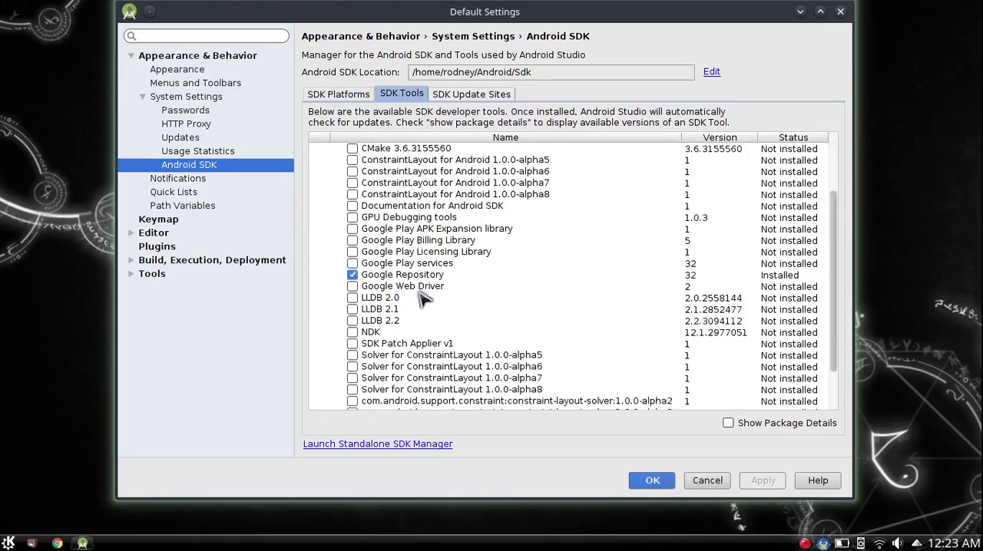
scroll(491, 226, up, 3)
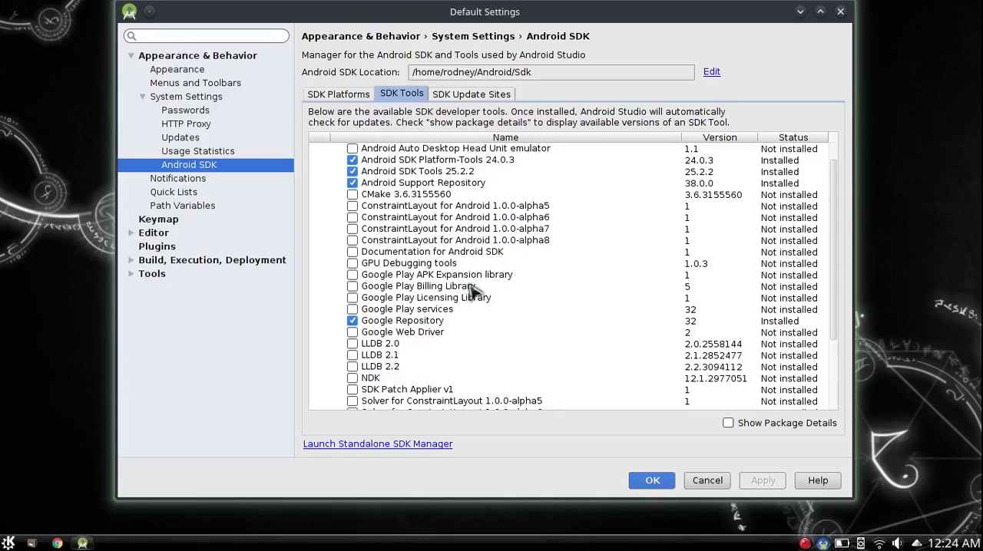
scroll(430, 292, up, 1)
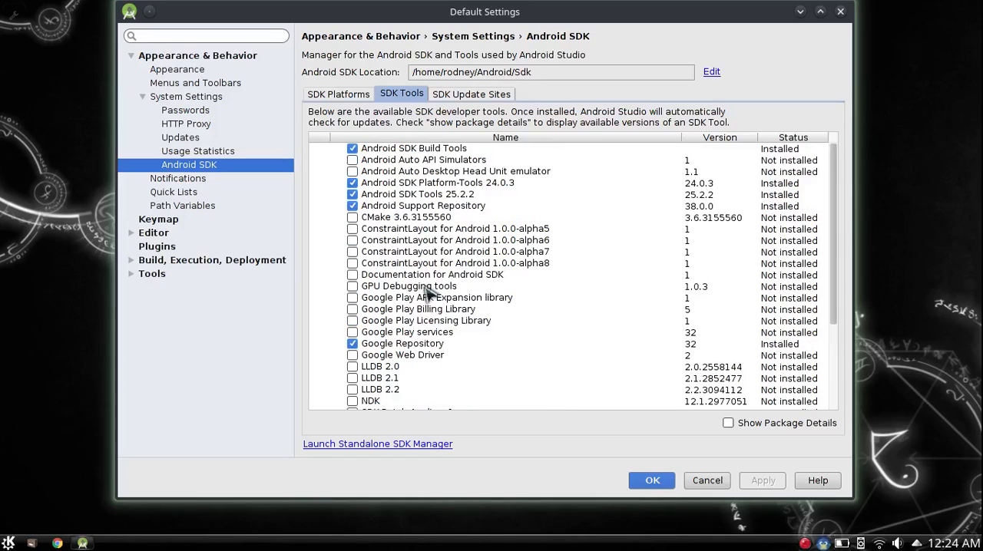
scroll(428, 292, down, 4)
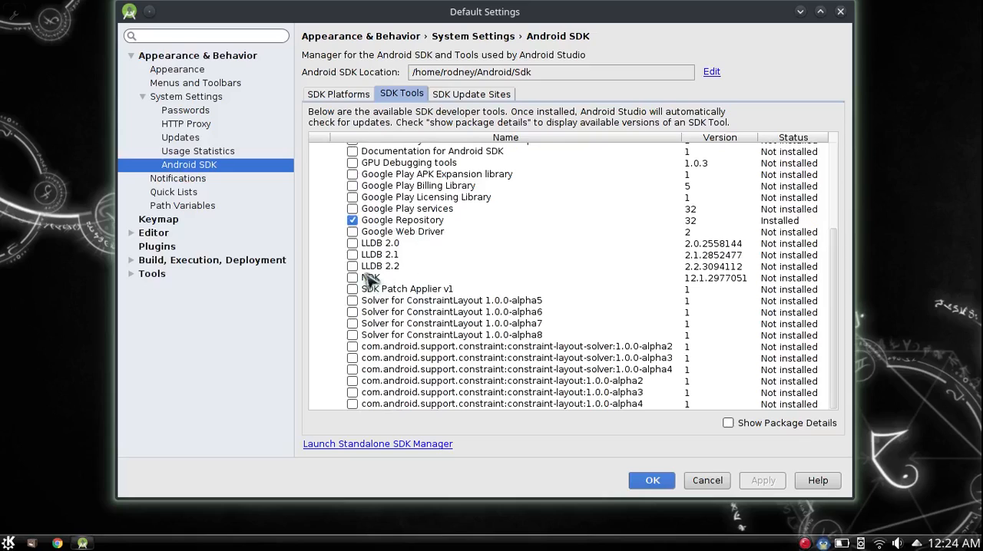
scroll(456, 274, up, 4)
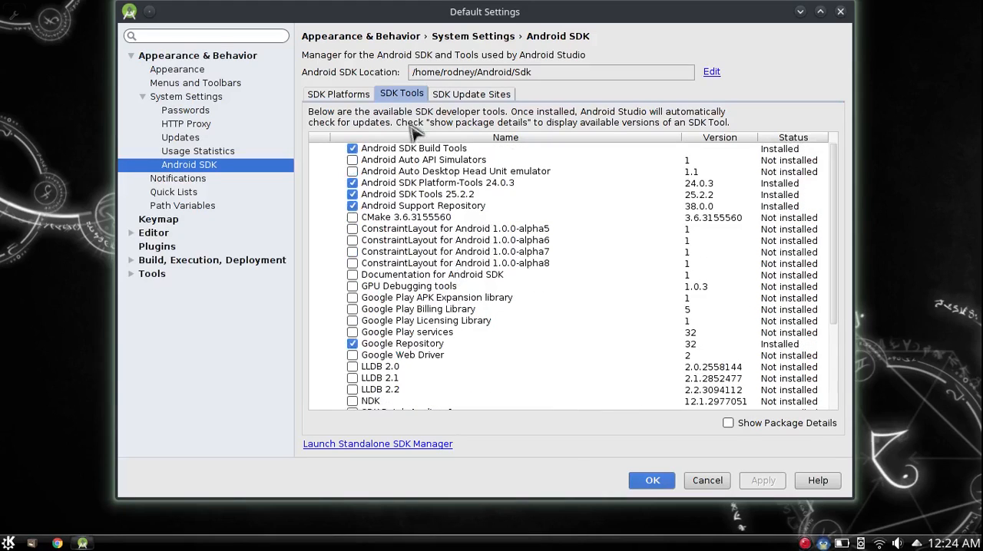
Step: Mark all SDK platforms from Android 6.0 (Marshmallow, API 23) down to Android 4.1 (Jelly Bean, API 16) for installation
click(349, 100)
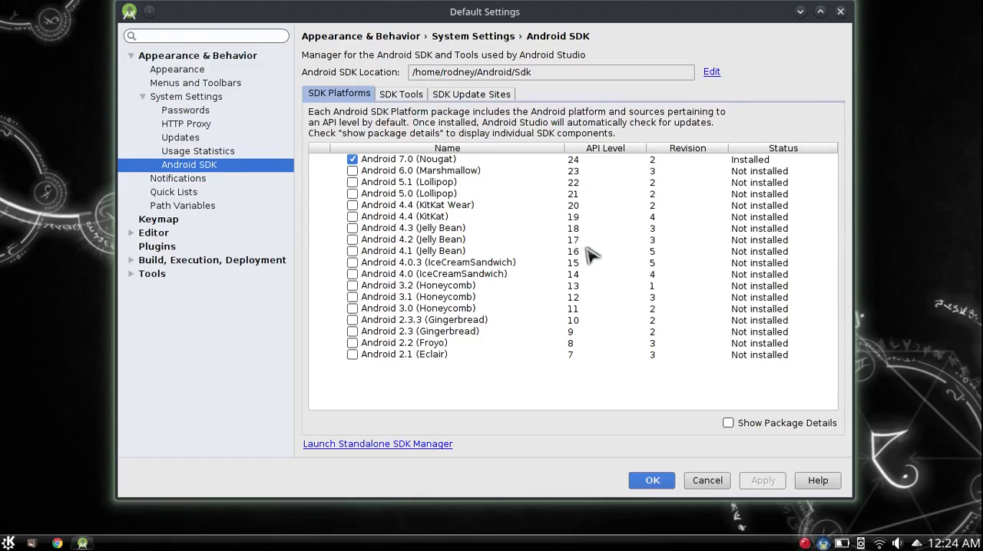
click(353, 172)
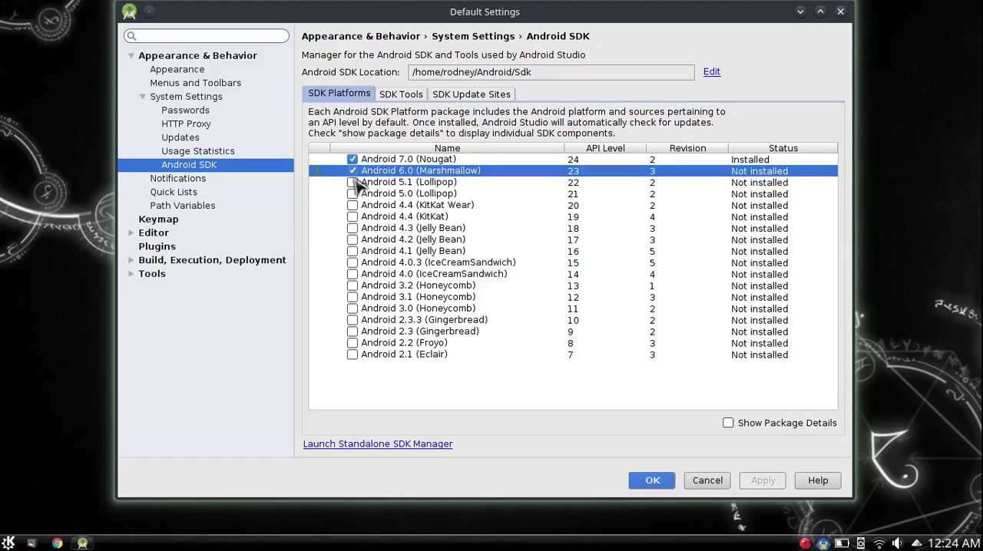
click(352, 182)
click(352, 194)
click(353, 205)
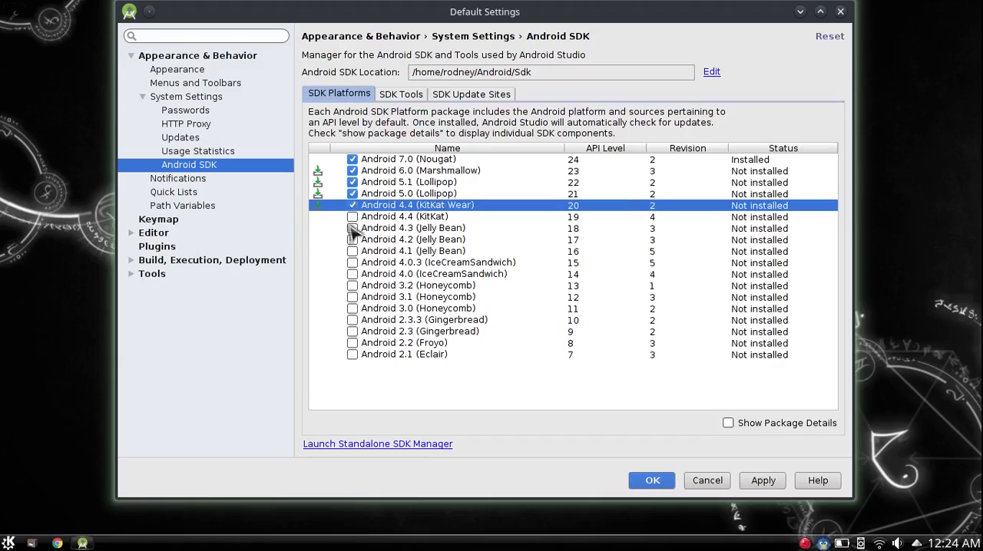
click(353, 217)
click(353, 228)
click(353, 240)
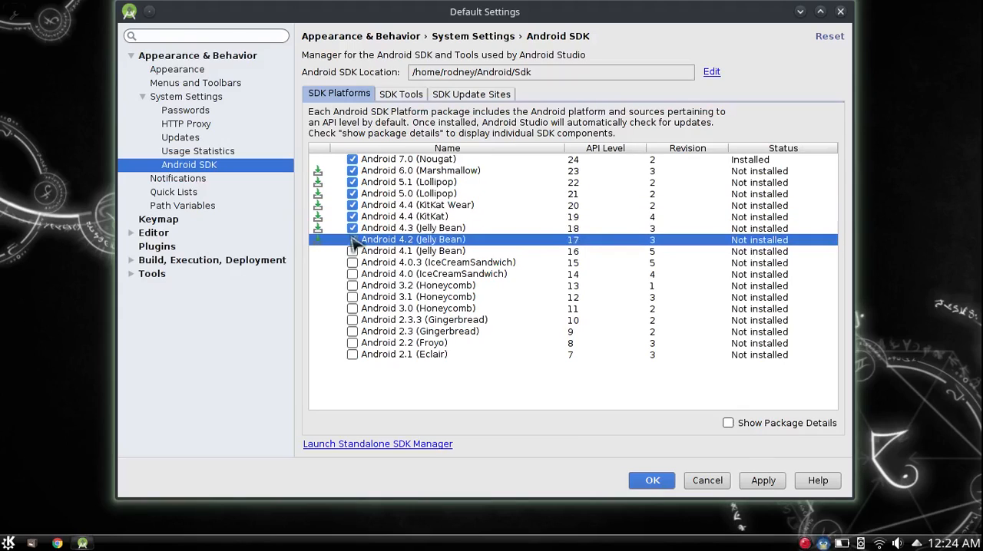
click(353, 251)
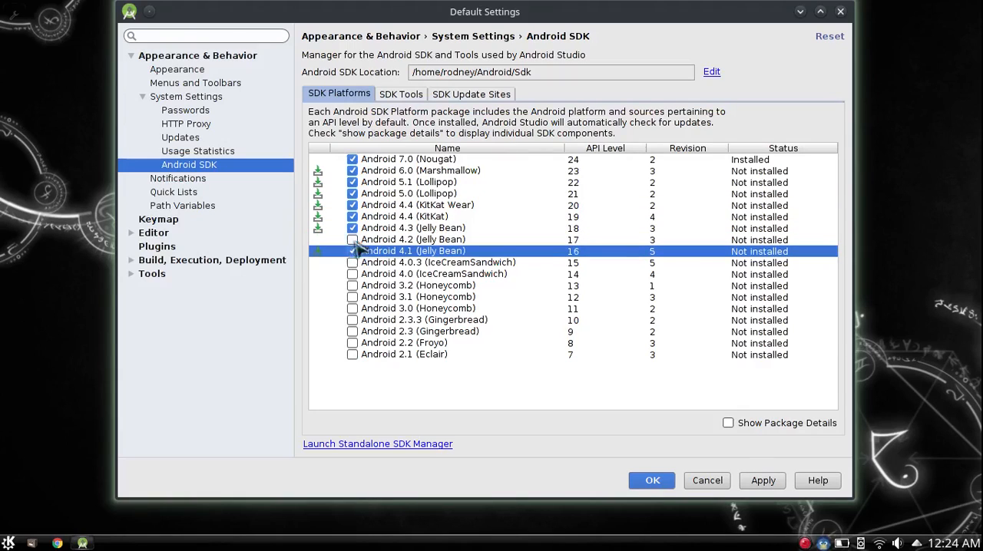
click(354, 230)
click(354, 241)
click(354, 228)
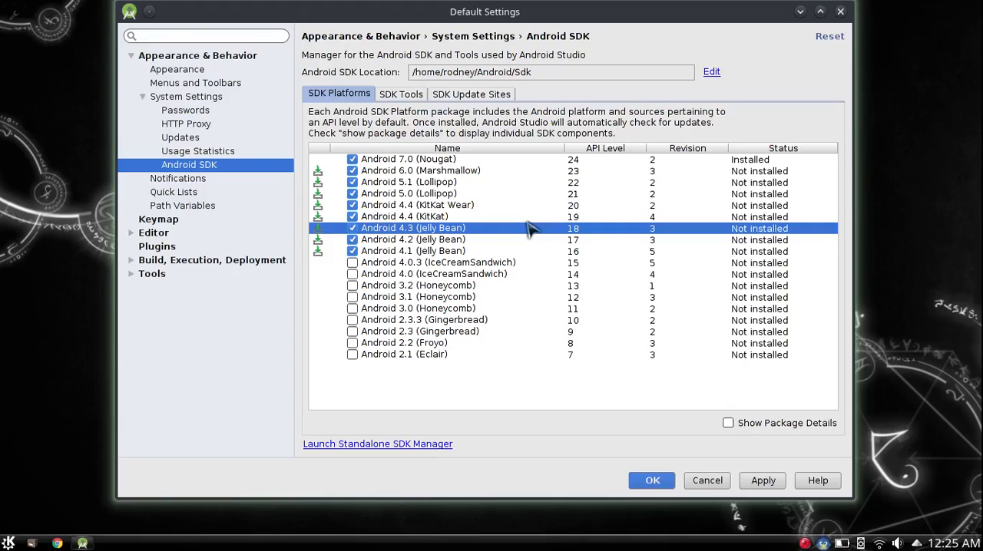
click(406, 251)
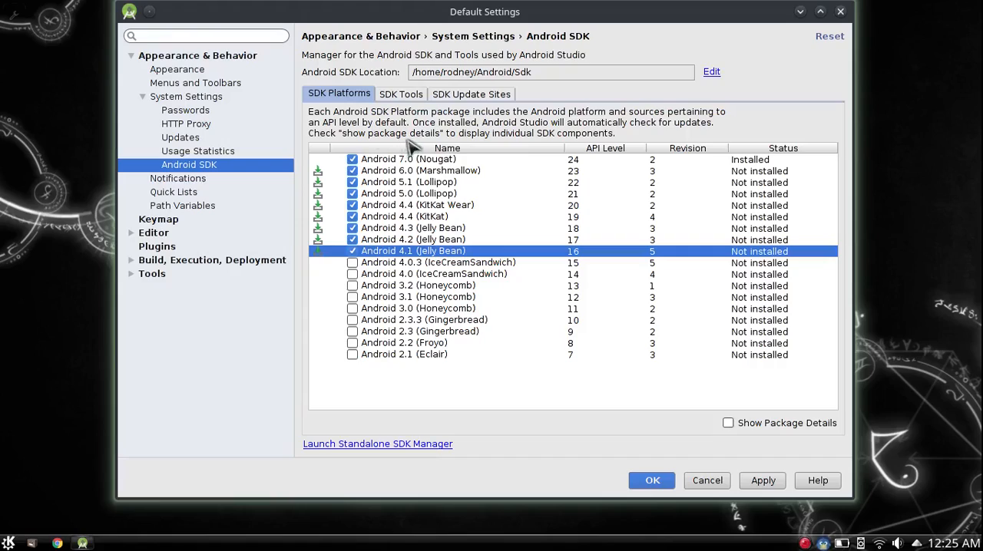
click(415, 176)
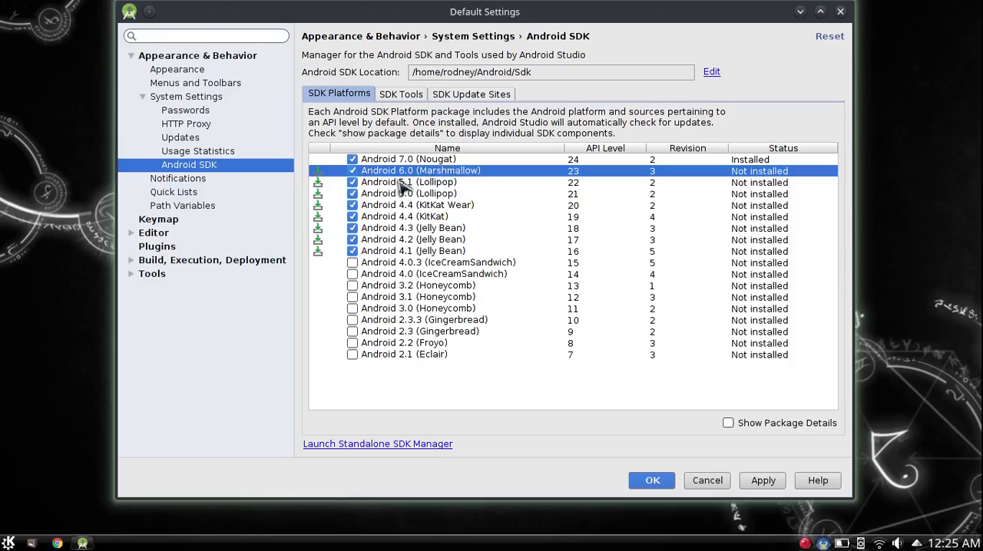
click(379, 254)
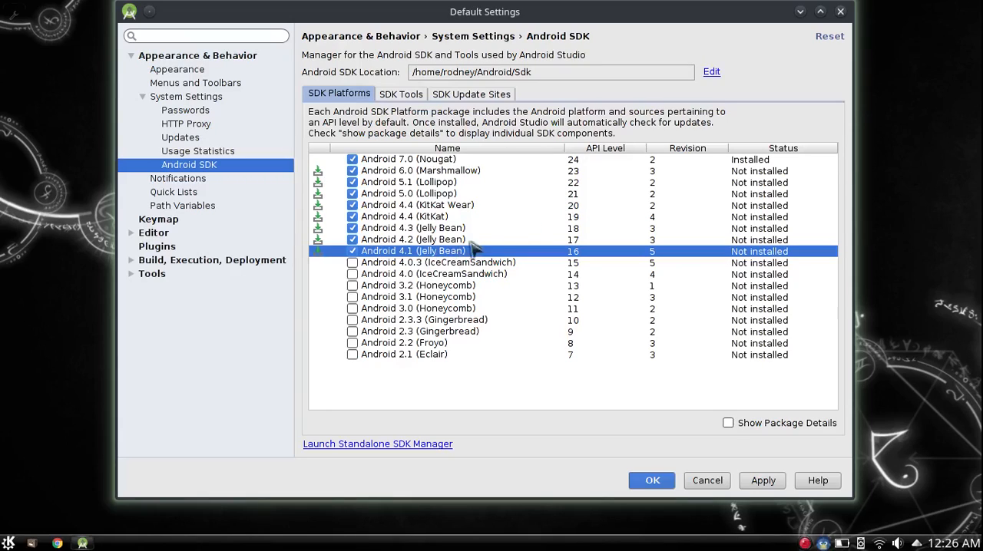
Step: Apply the platform selection, confirm the components for installation, and accept the android-sdk-license to start installing them
click(759, 482)
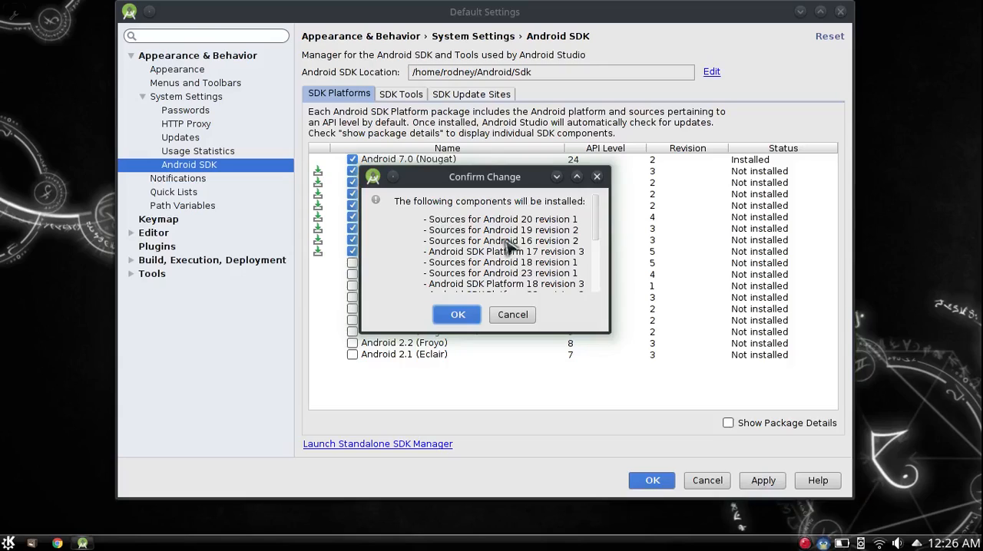
scroll(511, 246, down, 5)
click(458, 315)
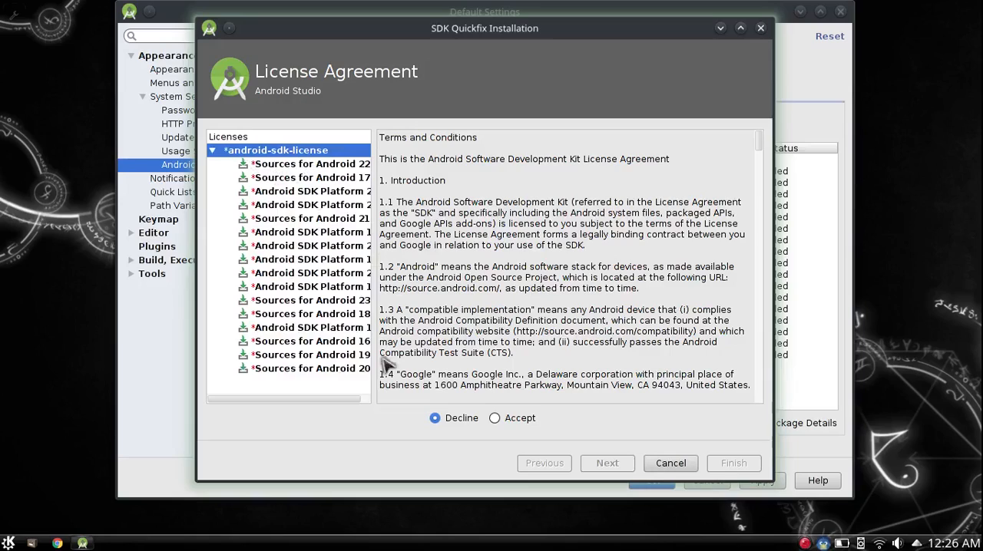
click(496, 419)
click(606, 463)
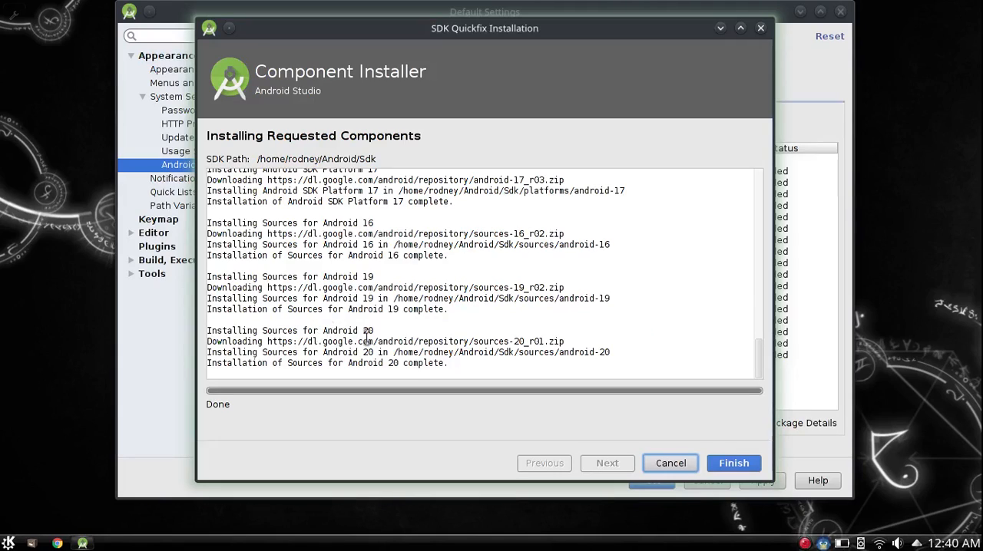
Step: Check the last entries of the installation log, then finish the component installer and close the SDK settings with the changes kept
drag(368, 330, 298, 331)
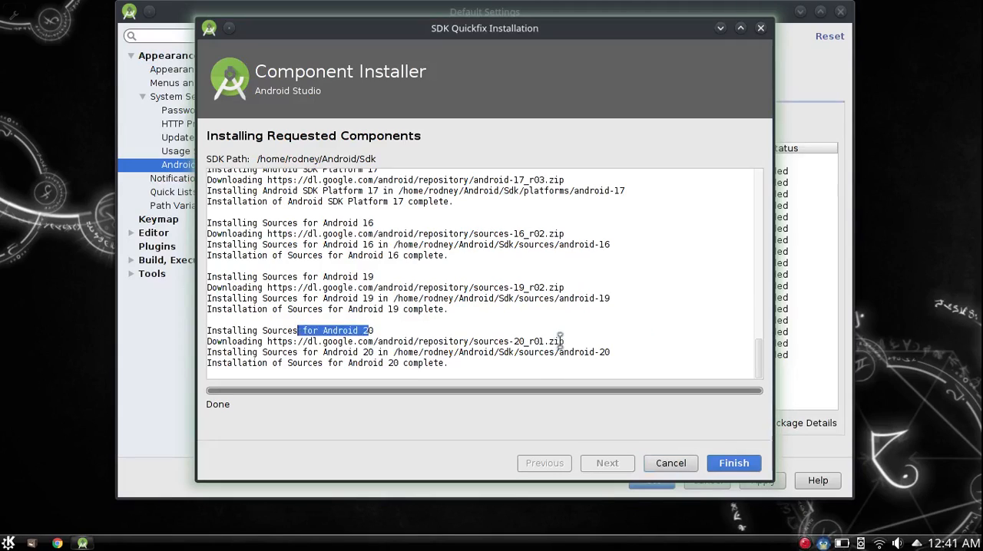
drag(561, 341, 535, 342)
drag(612, 353, 549, 354)
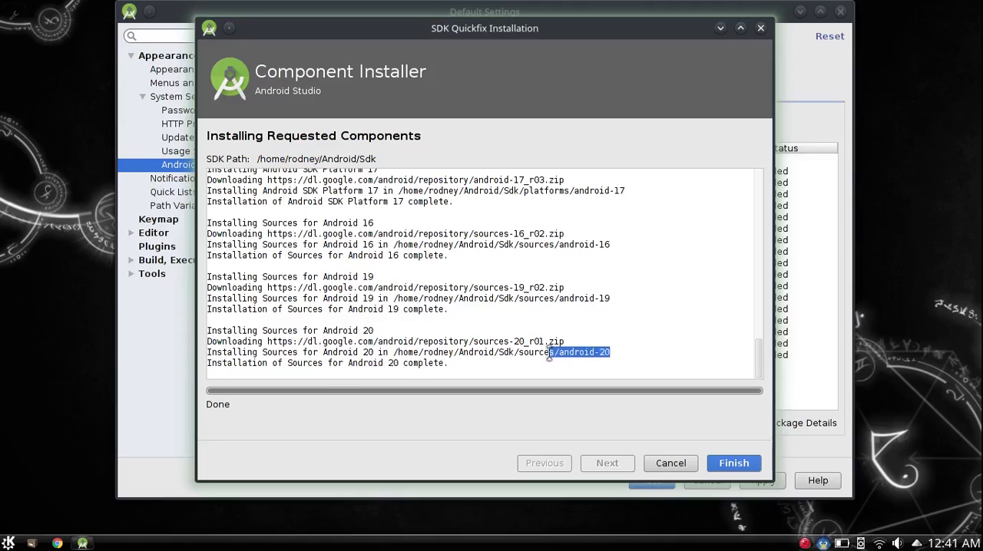
click(733, 465)
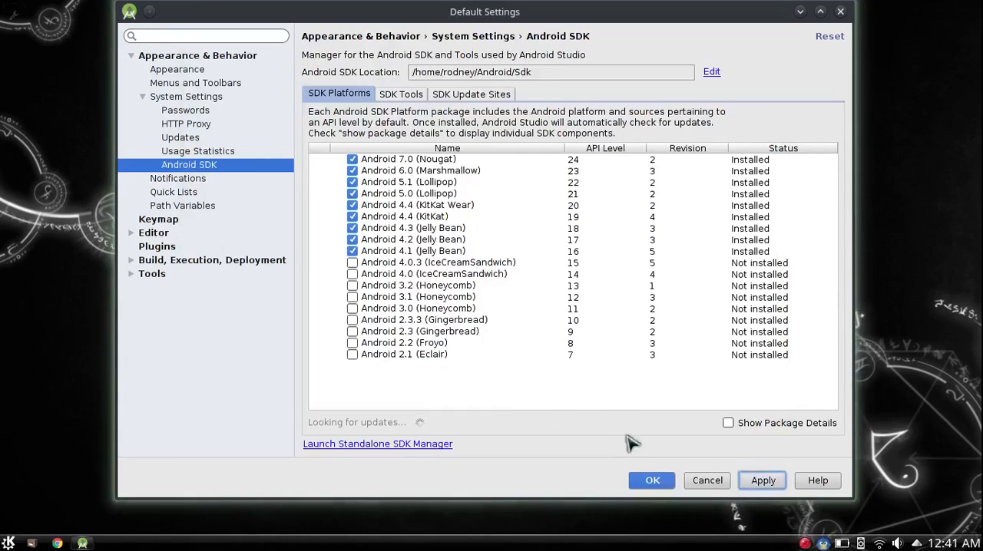
click(653, 481)
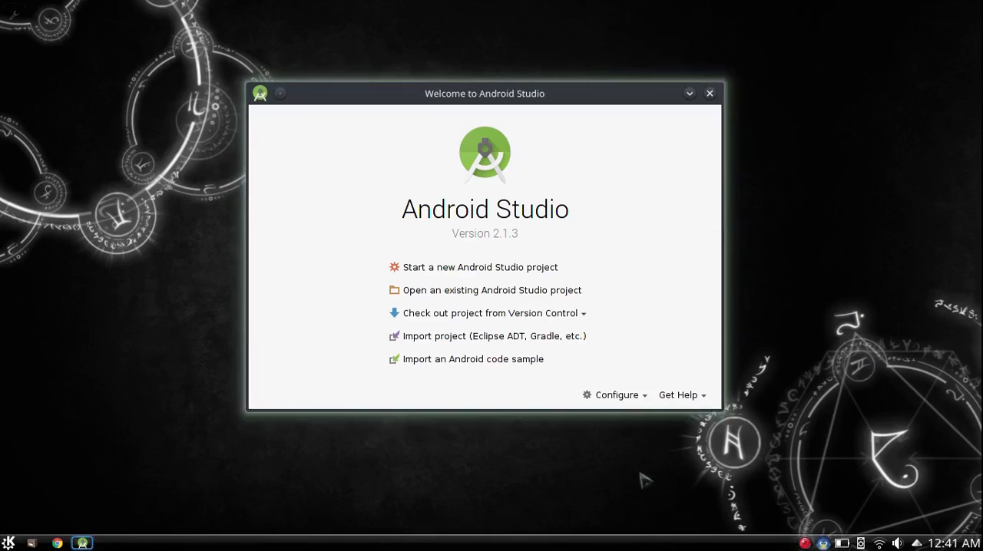